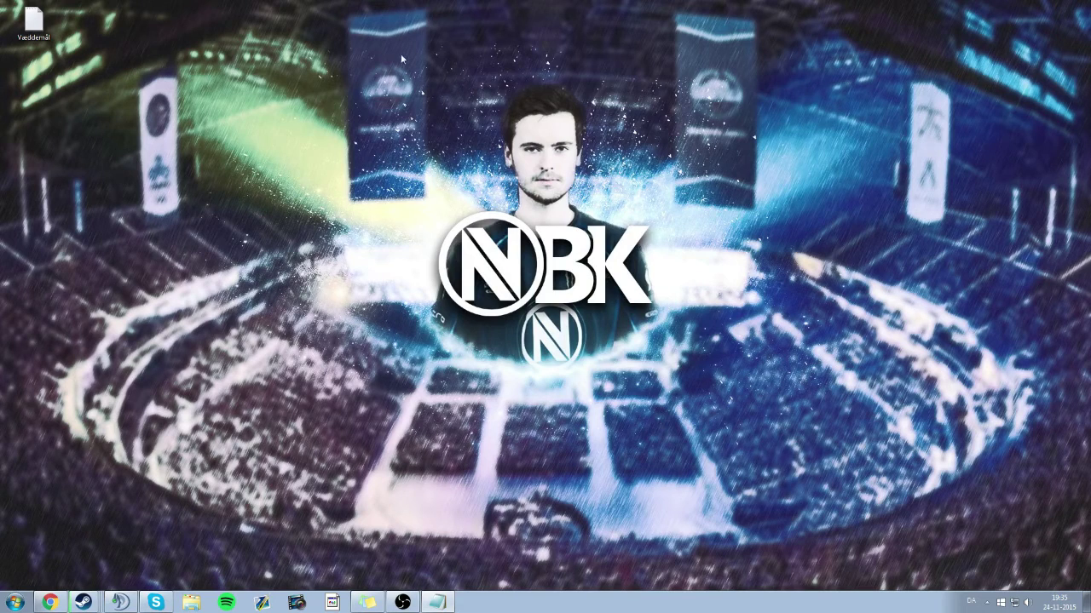
{"action": "left_click_drag", "start_coordinate": [396, 54], "coordinate": [695, 377]}
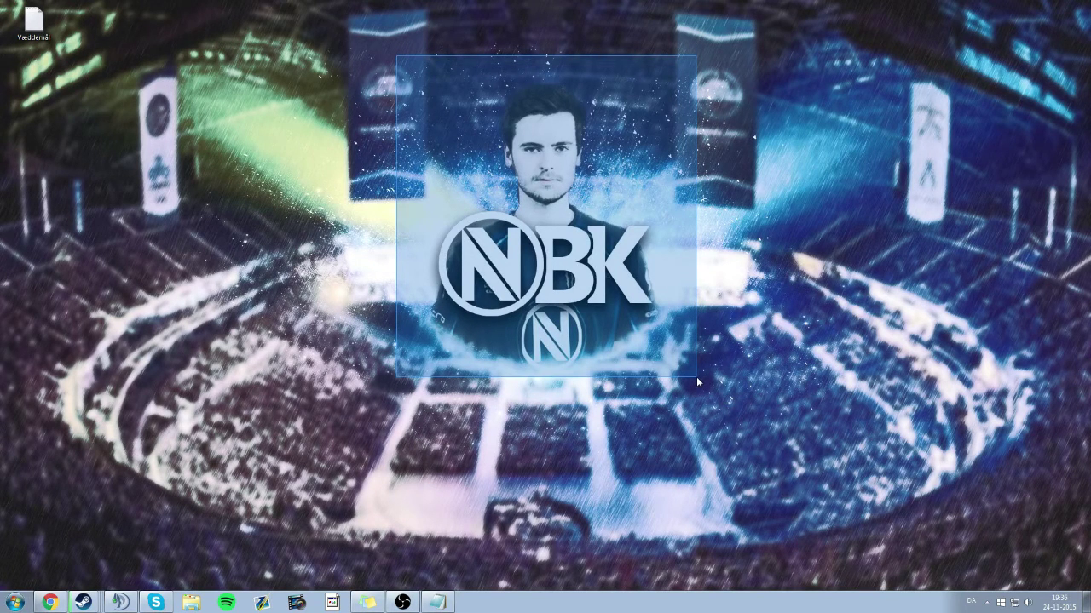
{"action": "left_click_drag", "start_coordinate": [697, 376], "coordinate": [692, 375]}
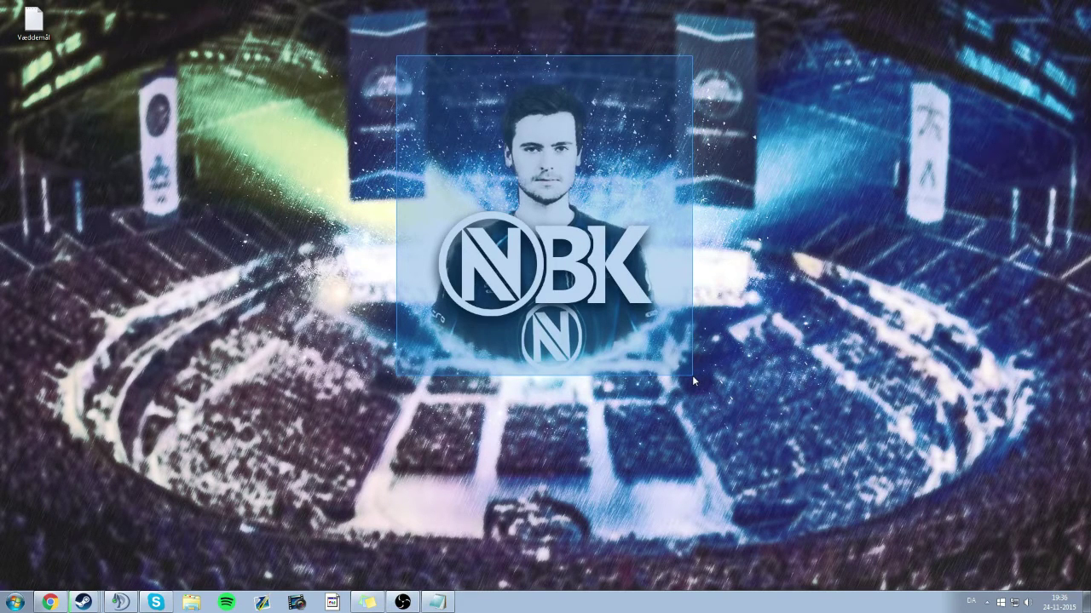
{"action": "mouse_move", "coordinate": [692, 375]}
{"action": "left_mouse_down"}
{"action": "mouse_move", "coordinate": [677, 370]}
{"action": "mouse_move", "coordinate": [687, 370]}
{"action": "left_mouse_up"}
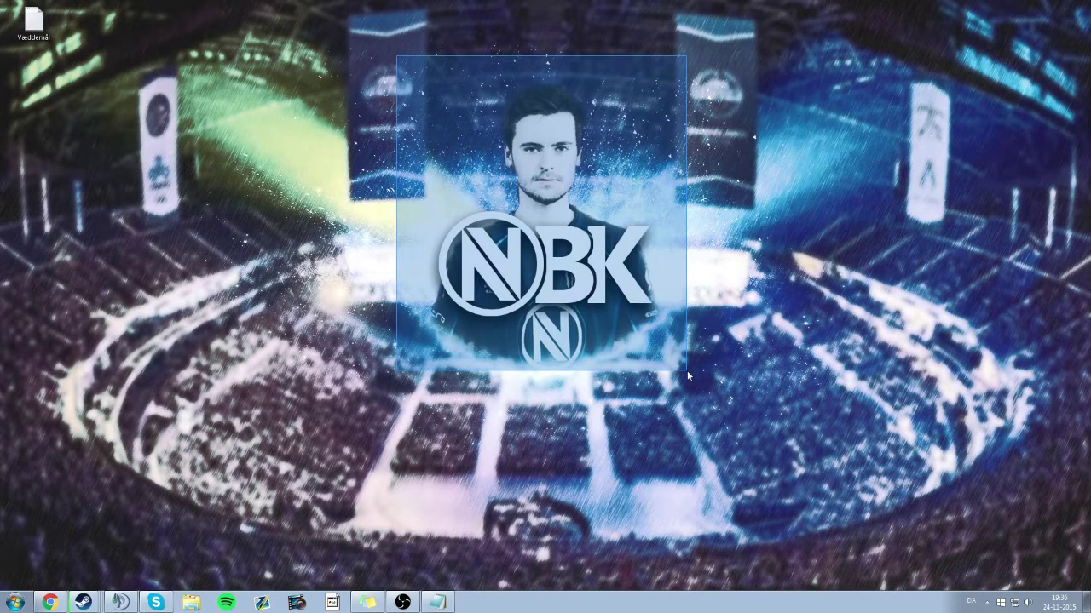
{"action": "left_click_drag", "start_coordinate": [687, 370], "coordinate": [686, 369]}
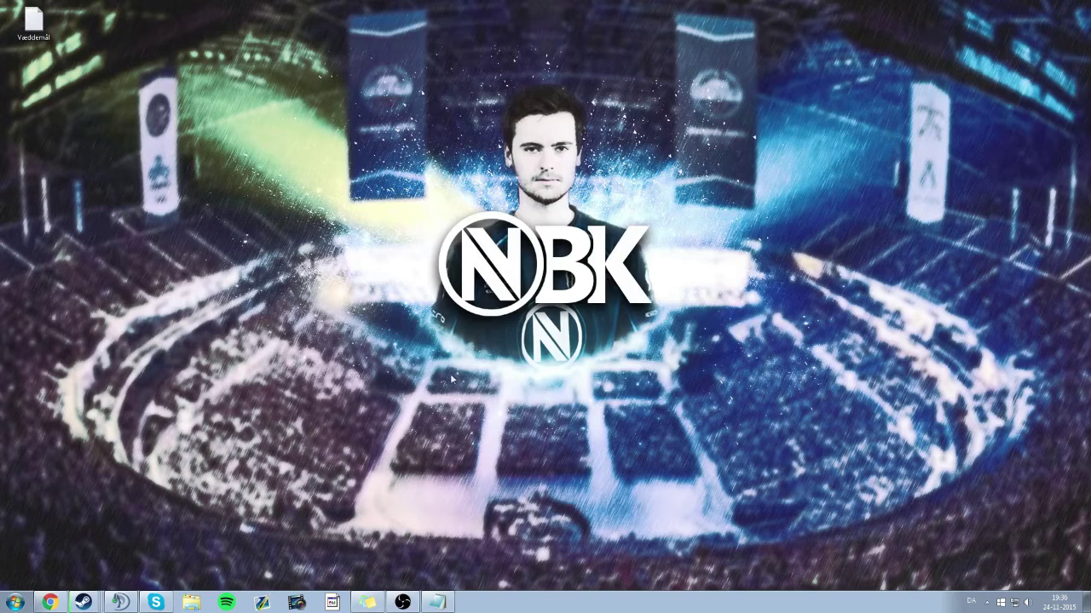
Switch to Steam, view the local files options in the Counter-Strike: Global Offensive properties, and close the properties.
{"action": "left_click", "coordinate": [82, 603]}
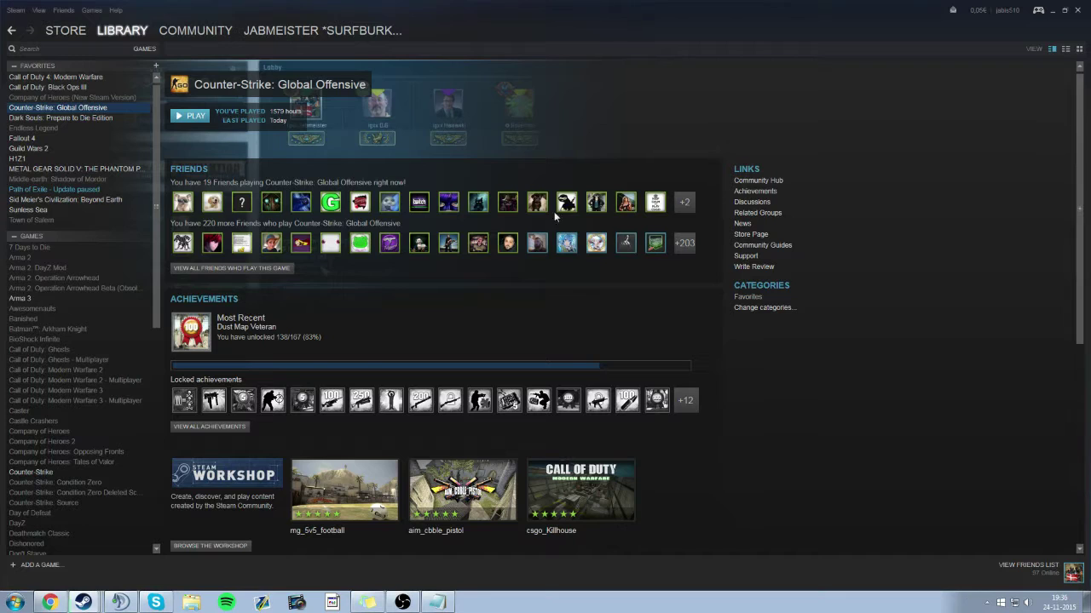
{"action": "mouse_move", "coordinate": [212, 32]}
{"action": "right_click", "coordinate": [60, 109]}
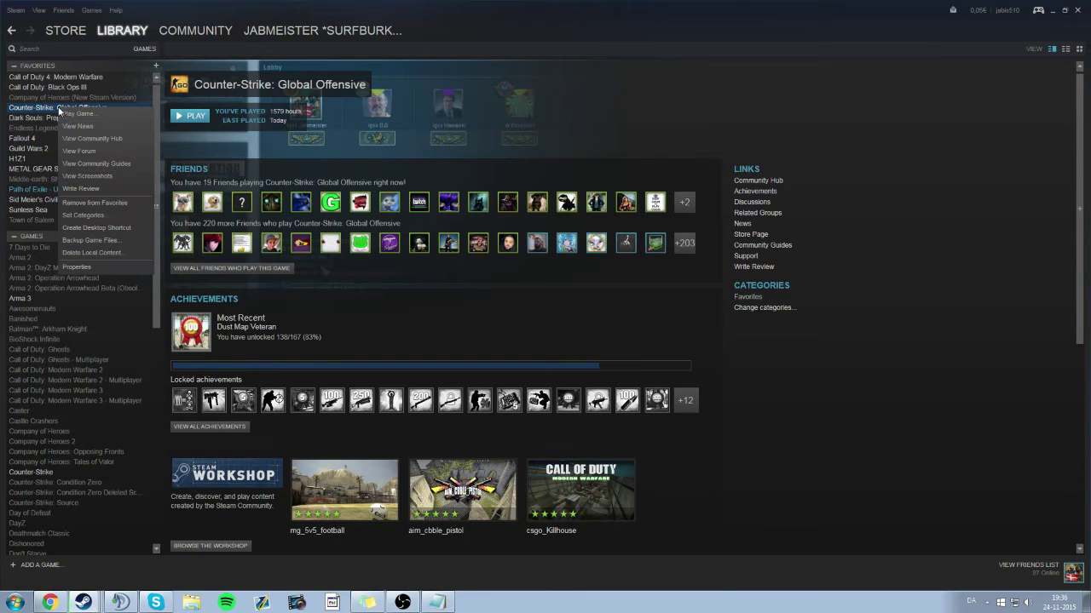
{"action": "left_click", "coordinate": [78, 267]}
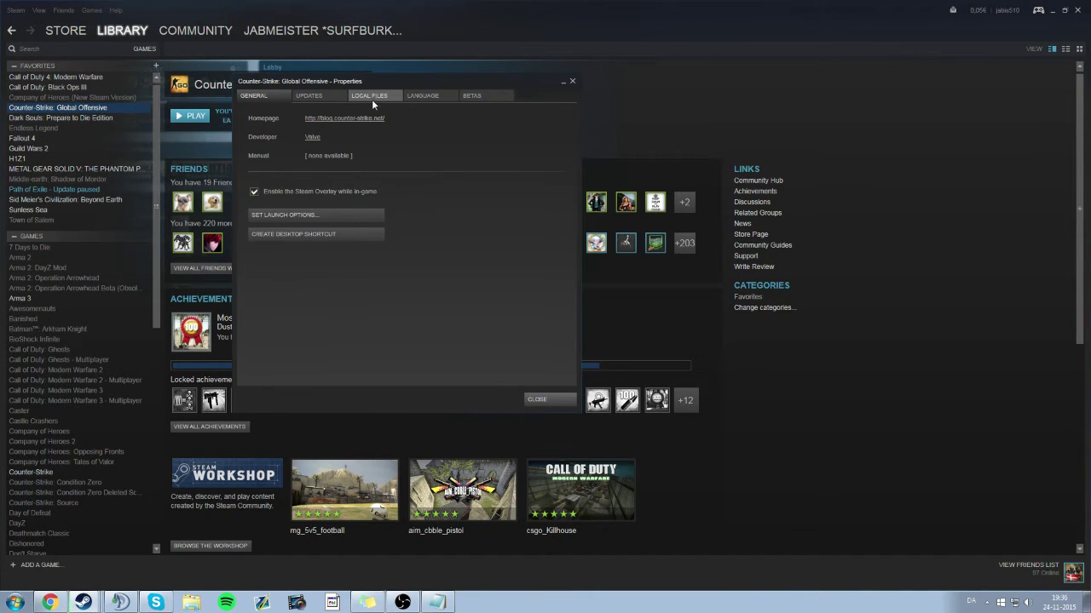
{"action": "left_click", "coordinate": [371, 98]}
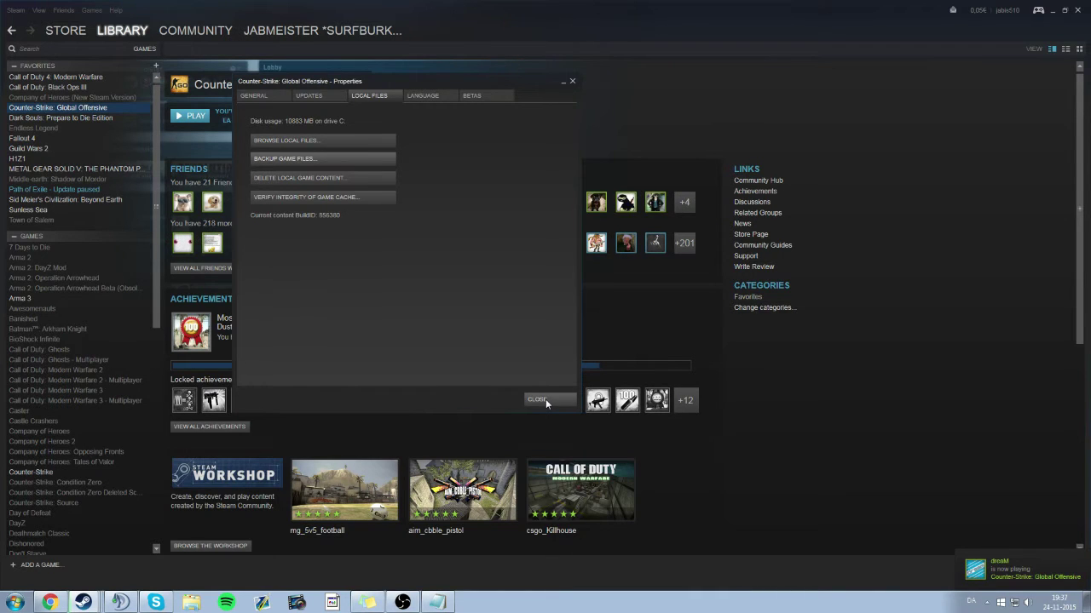
{"action": "left_click", "coordinate": [545, 399]}
{"action": "left_click", "coordinate": [15, 602]}
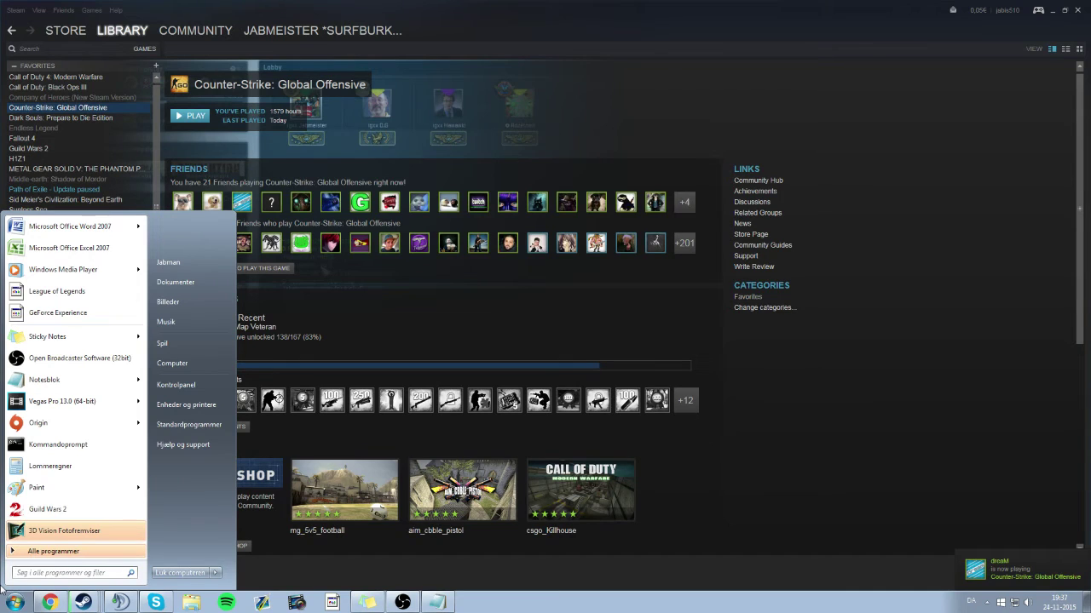
{"action": "type", "text": "commandp"}
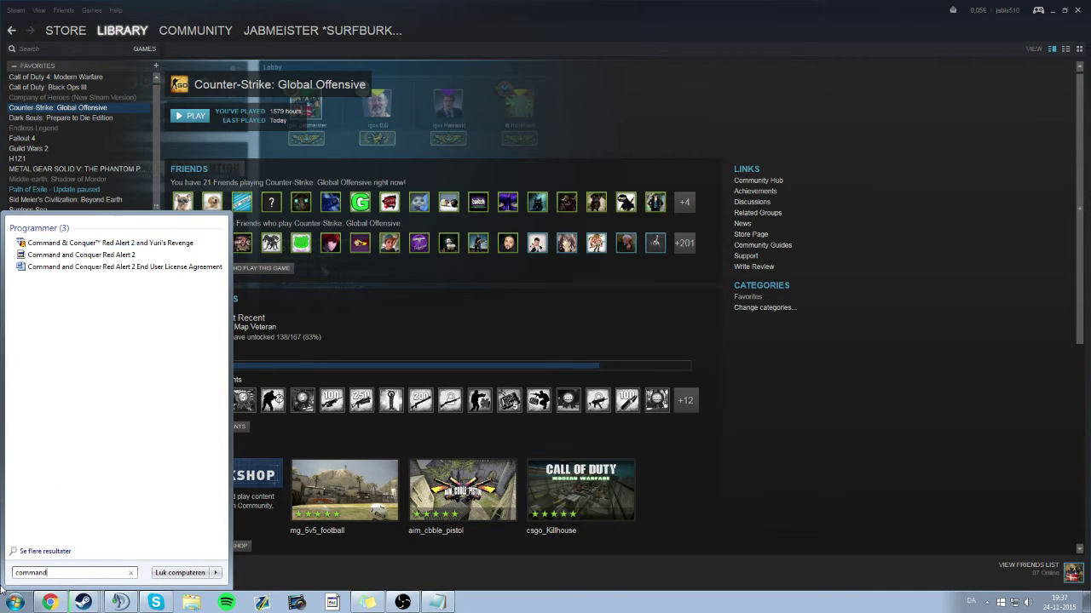
{"action": "key", "text": "BackSpace"}
{"action": "key", "text": "BackSpace"}
{"action": "key", "text": "BackSpace"}
{"action": "key", "text": "BackSpace"}
{"action": "key", "text": "BackSpace"}
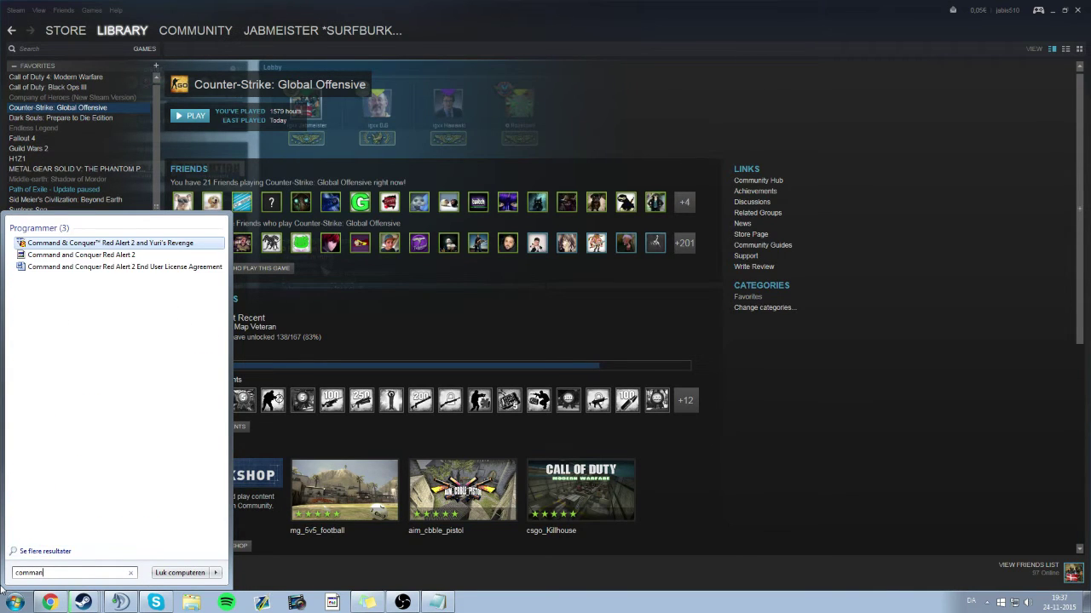
{"action": "key", "text": "BackSpace"}
{"action": "key", "text": "BackSpace"}
{"action": "key", "text": "BackSpace"}
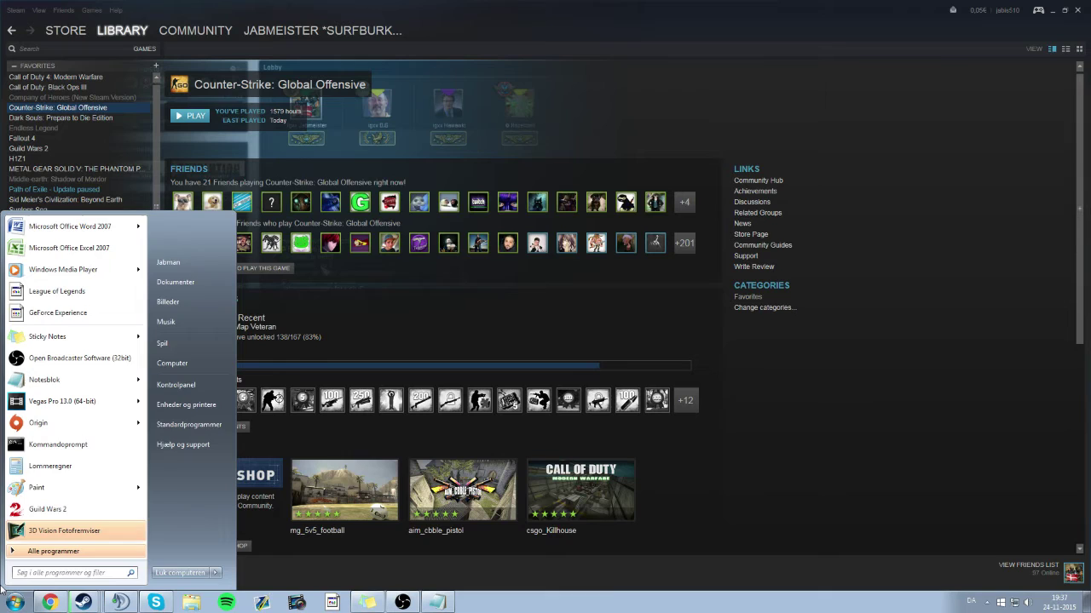
Search for "kommand", launch Kommandoprompt as administrator, and move its window to the middle of the screen.
{"action": "type", "text": "kommand"}
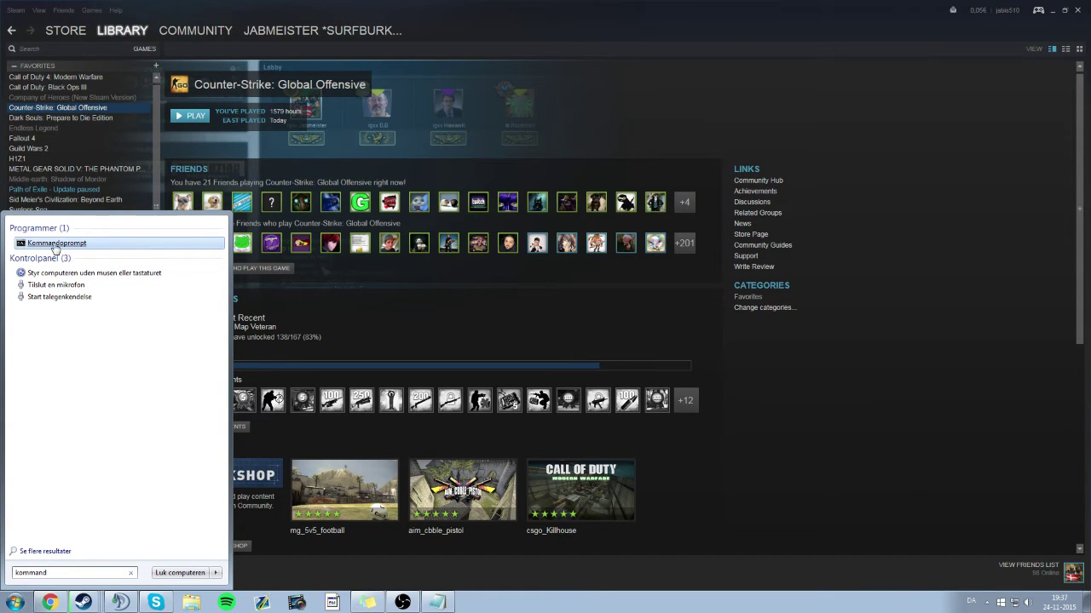
{"action": "right_click", "coordinate": [37, 246]}
{"action": "left_click", "coordinate": [96, 290]}
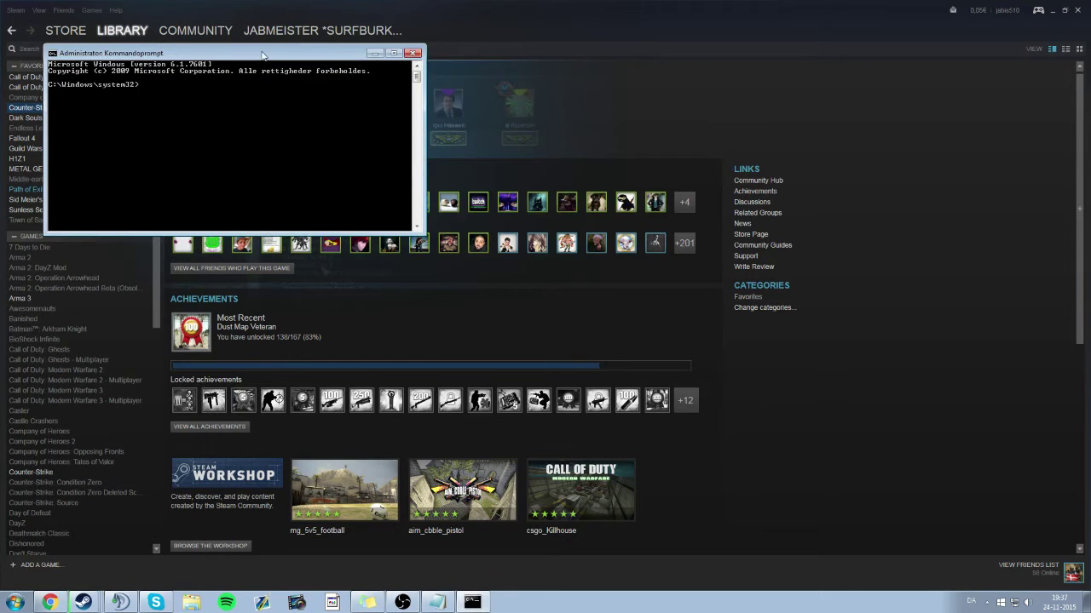
{"action": "left_click_drag", "start_coordinate": [263, 57], "coordinate": [580, 118]}
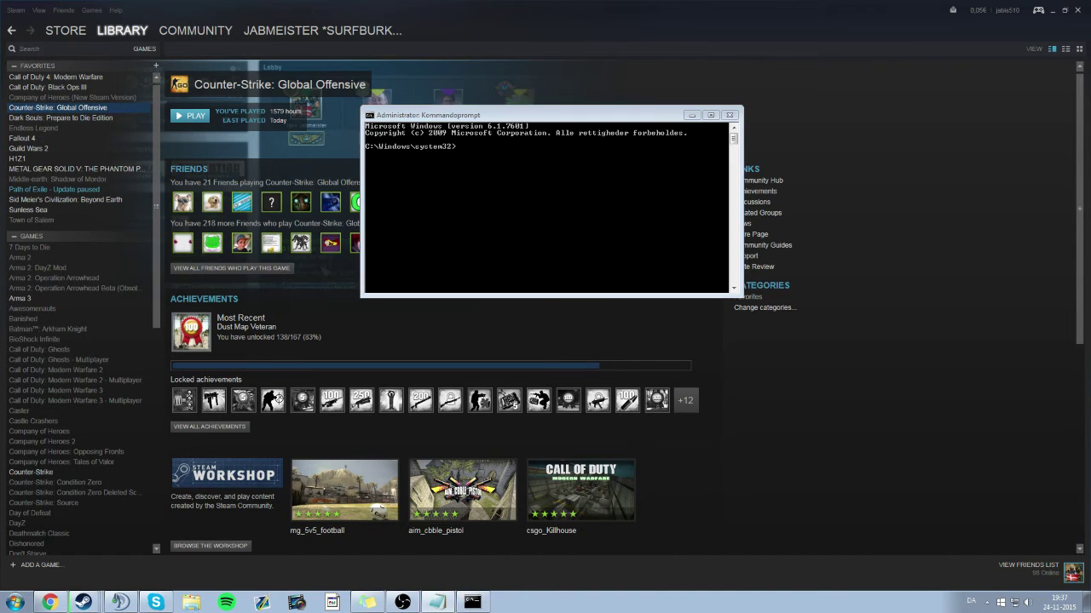
Paste the command "C:\Program Files (x86)\Steam\bin\SteamService.exe" /repair at the administrator prompt.
{"action": "left_click", "coordinate": [471, 150]}
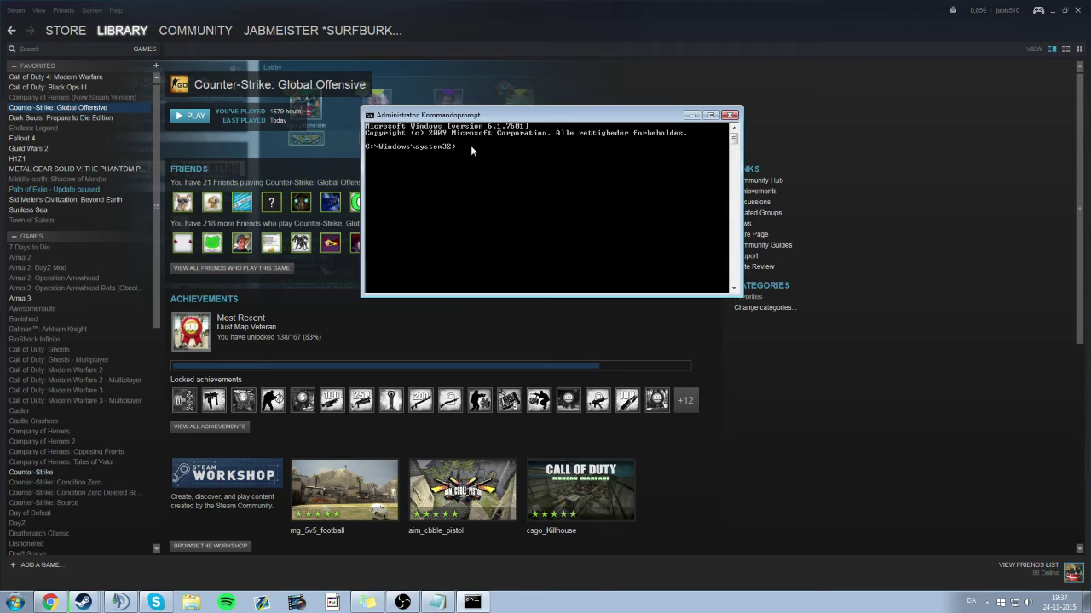
{"action": "right_click", "coordinate": [468, 146]}
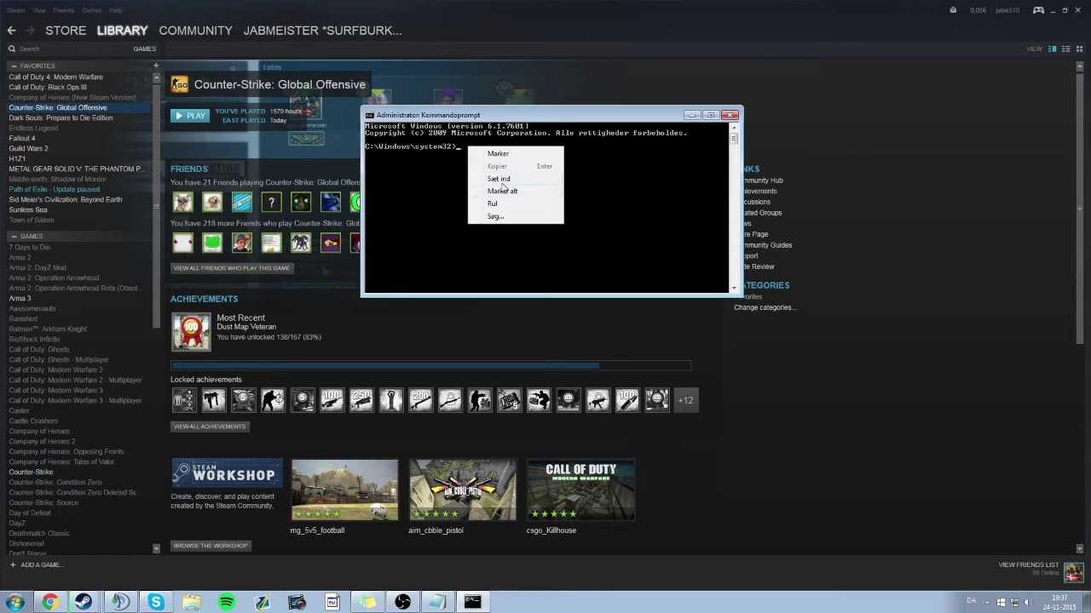
{"action": "left_click", "coordinate": [499, 180]}
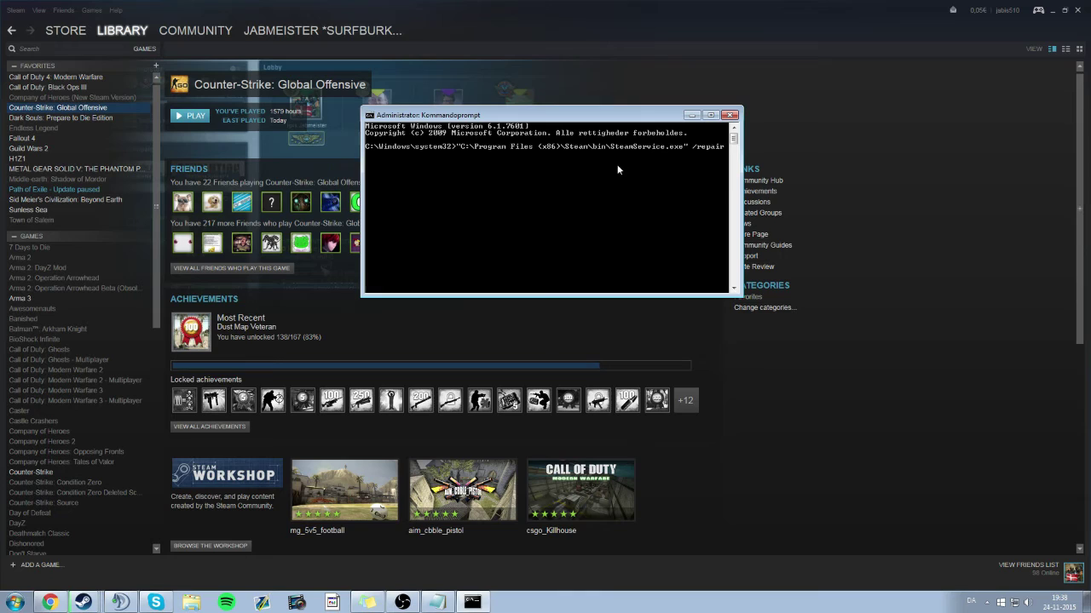
Erase the pasted SteamService.exe repair command from the prompt line.
{"action": "key", "text": "BackSpace"}
{"action": "key", "text": "BackSpace"}
{"action": "key", "text": "BackSpace"}
{"action": "key", "text": "BackSpace"}
{"action": "key", "text": "BackSpace"}
{"action": "key", "text": "BackSpace"}
{"action": "key", "text": "BackSpace"}
{"action": "key", "text": "BackSpace"}
{"action": "key", "text": "BackSpace"}
{"action": "key", "text": "BackSpace"}
{"action": "key", "text": "BackSpace"}
{"action": "key", "text": "BackSpace"}
{"action": "key", "text": "BackSpace"}
{"action": "key", "text": "BackSpace"}
{"action": "key", "text": "BackSpace"}
{"action": "key", "text": "BackSpace"}
{"action": "key", "text": "BackSpace"}
{"action": "key", "text": "BackSpace"}
{"action": "key", "text": "BackSpace"}
{"action": "key", "text": "BackSpace"}
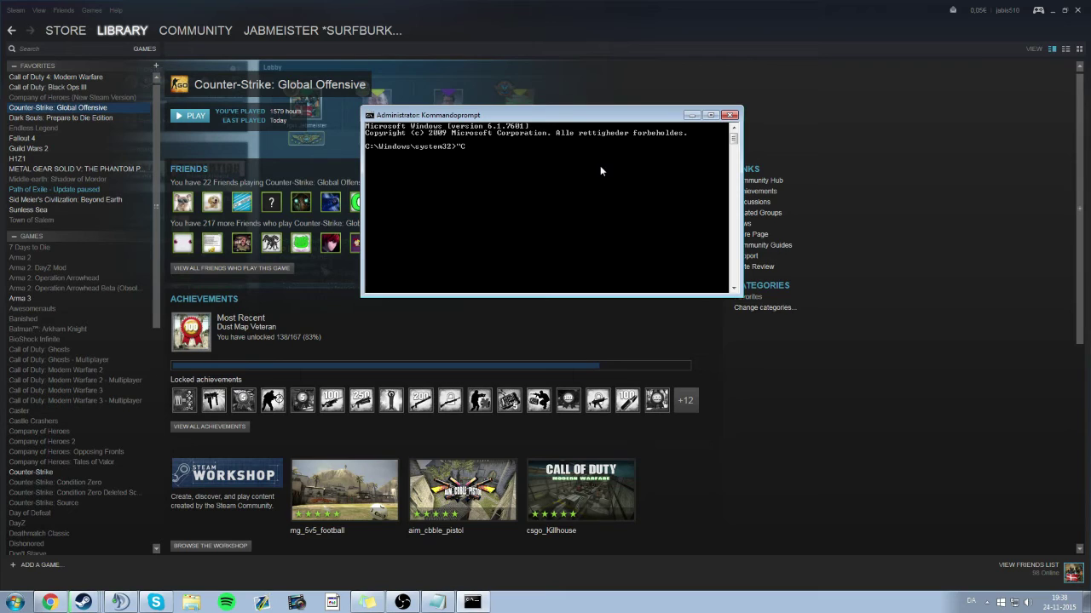
{"action": "key", "text": "BackSpace"}
Open the Computer window to view the available hard drives, and close it.
{"action": "left_click", "coordinate": [15, 602]}
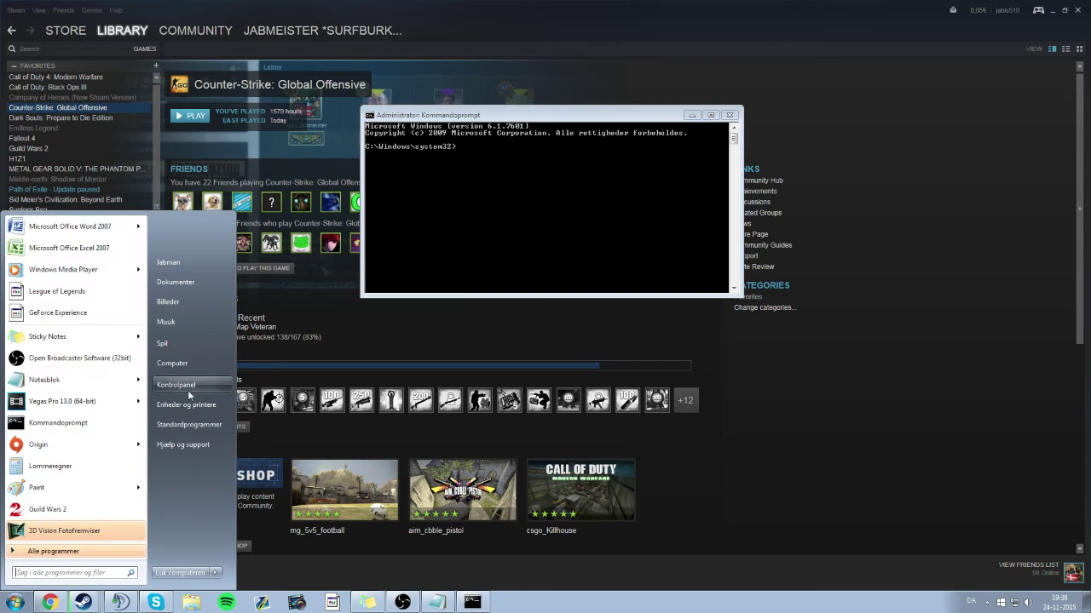
{"action": "left_click", "coordinate": [200, 362]}
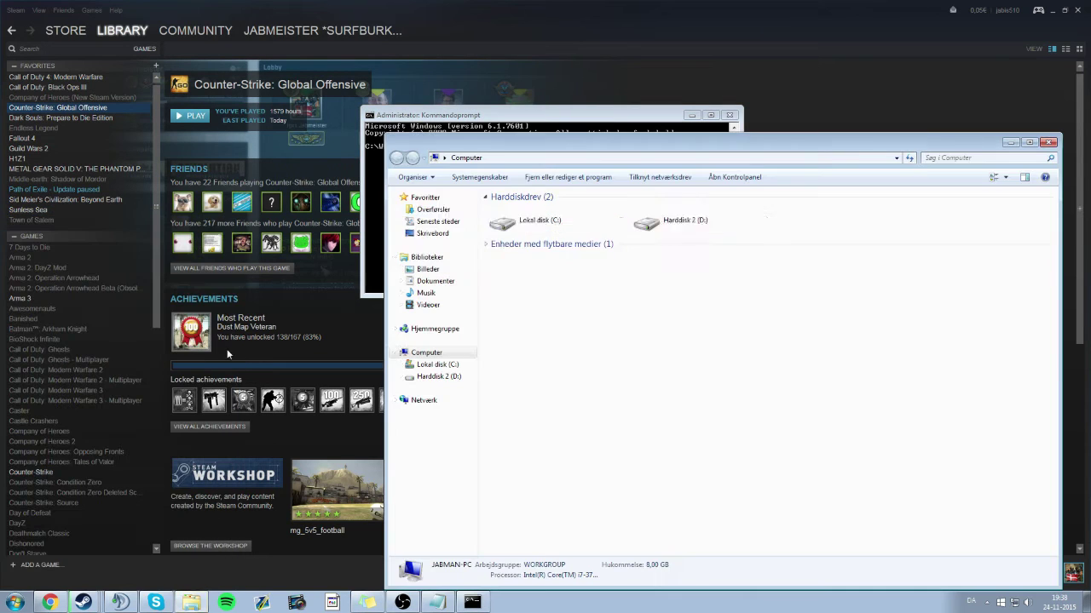
{"action": "left_click", "coordinate": [1048, 142]}
Paste the SteamService.exe repair command into the empty prompt line again.
{"action": "right_click", "coordinate": [476, 146]}
{"action": "left_click", "coordinate": [515, 182]}
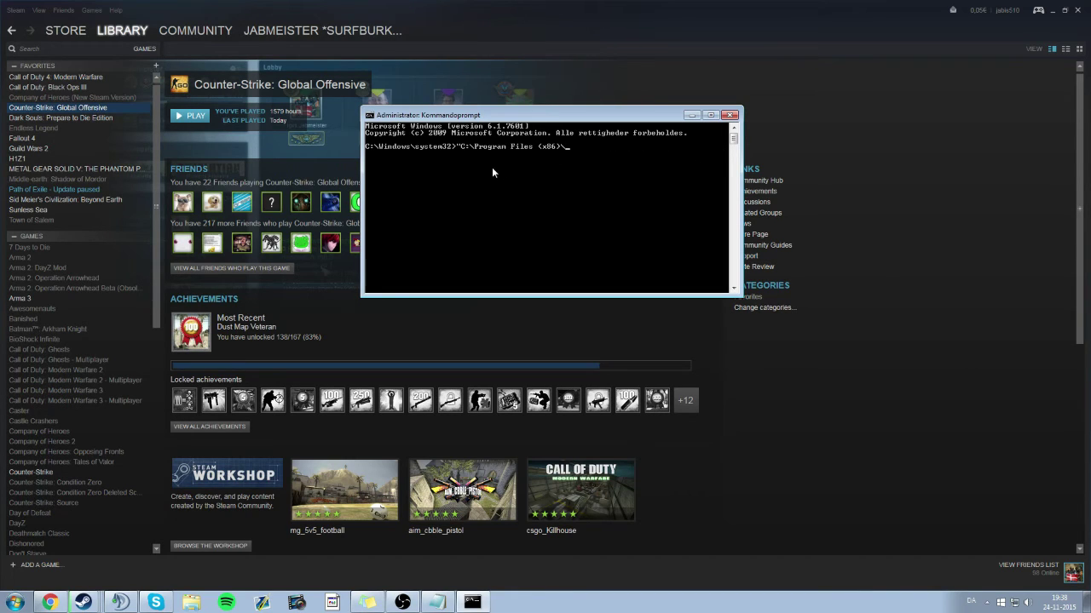
Replace the pasted repair command on the prompt line with sfc /scannow.
{"action": "key", "text": "BackSpace"}
{"action": "key", "text": "BackSpace"}
{"action": "key", "text": "BackSpace"}
{"action": "key", "text": "BackSpace"}
{"action": "key", "text": "BackSpace"}
{"action": "key", "text": "BackSpace"}
{"action": "key", "text": "BackSpace"}
{"action": "key", "text": "BackSpace"}
{"action": "key", "text": "BackSpace"}
{"action": "key", "text": "BackSpace"}
{"action": "key", "text": "BackSpace"}
{"action": "key", "text": "BackSpace"}
{"action": "key", "text": "BackSpace"}
{"action": "key", "text": "BackSpace"}
{"action": "key", "text": "BackSpace"}
{"action": "key", "text": "BackSpace"}
{"action": "key", "text": "BackSpace"}
{"action": "key", "text": "BackSpace"}
{"action": "key", "text": "BackSpace"}
{"action": "type", "text": "sfc /scannow"}
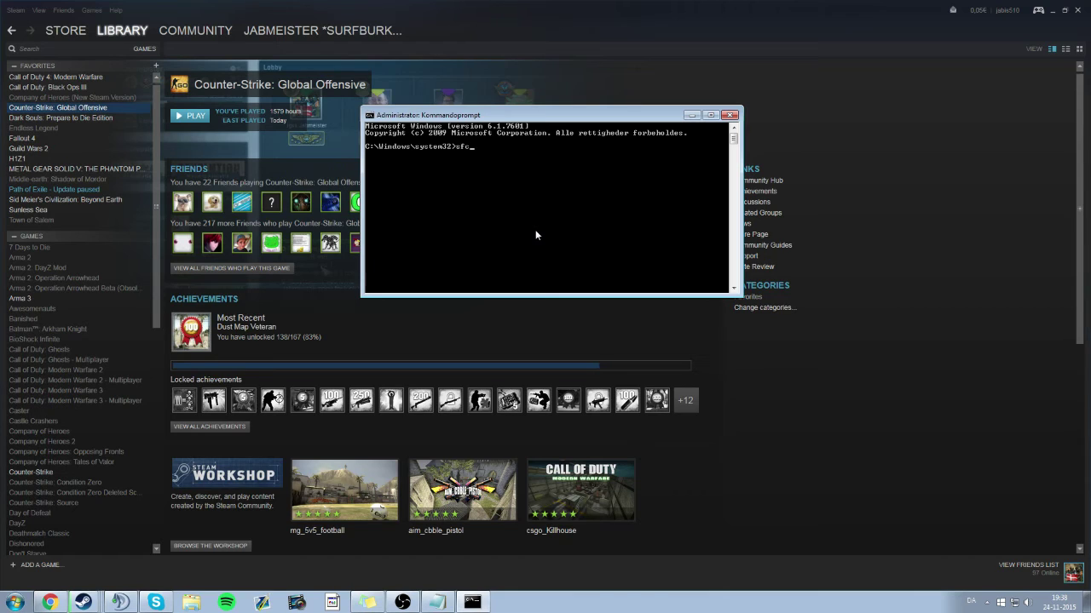